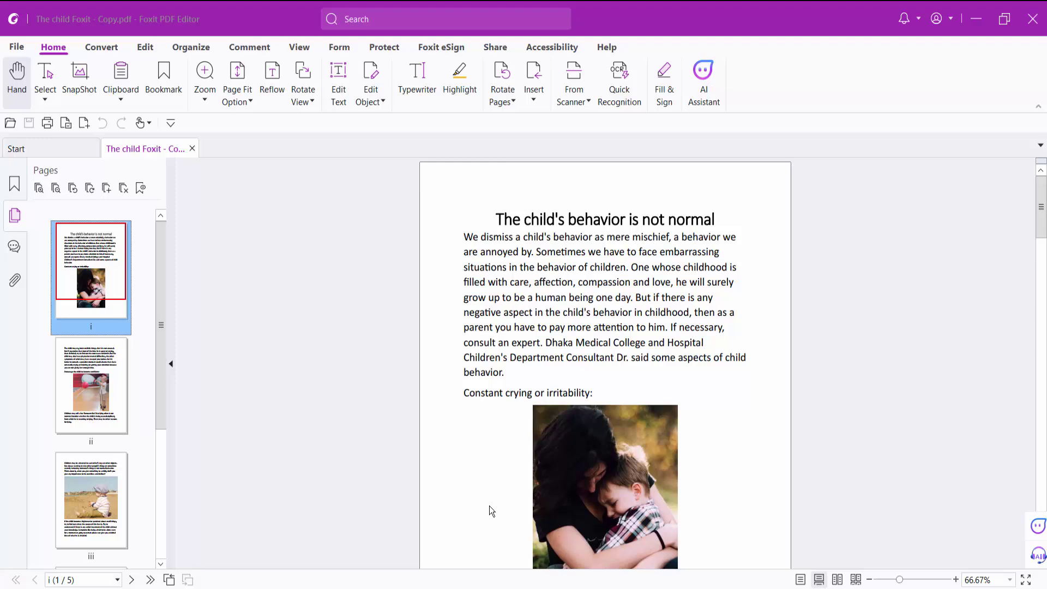
Focus the Foxit PDF Editor window containing the five-page PDF
click(498, 482)
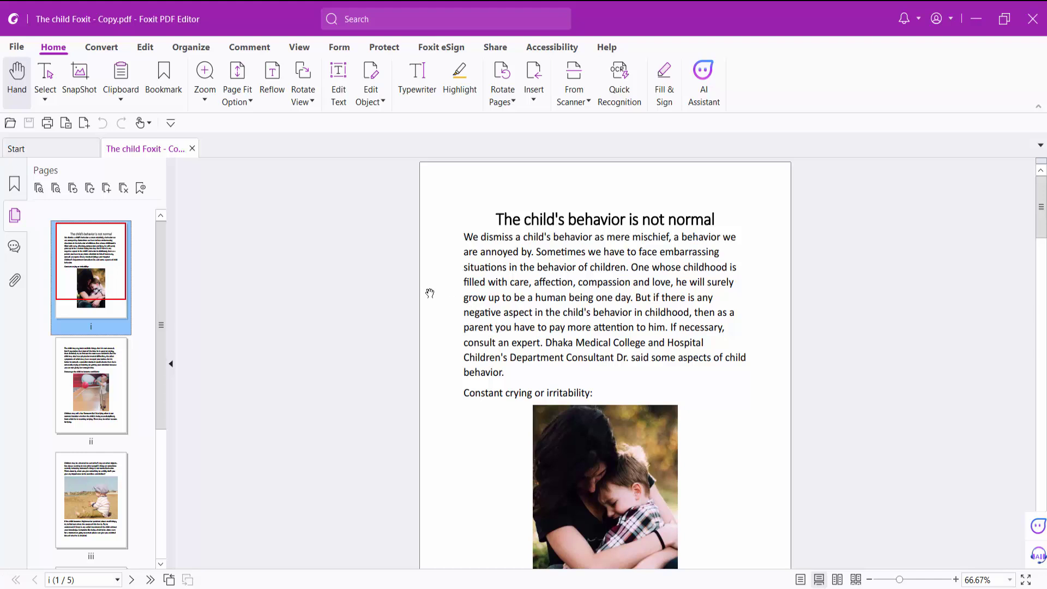
Start a new header/footer from Organize > Header & Footer > Add, keeping the Page Number macro
click(182, 48)
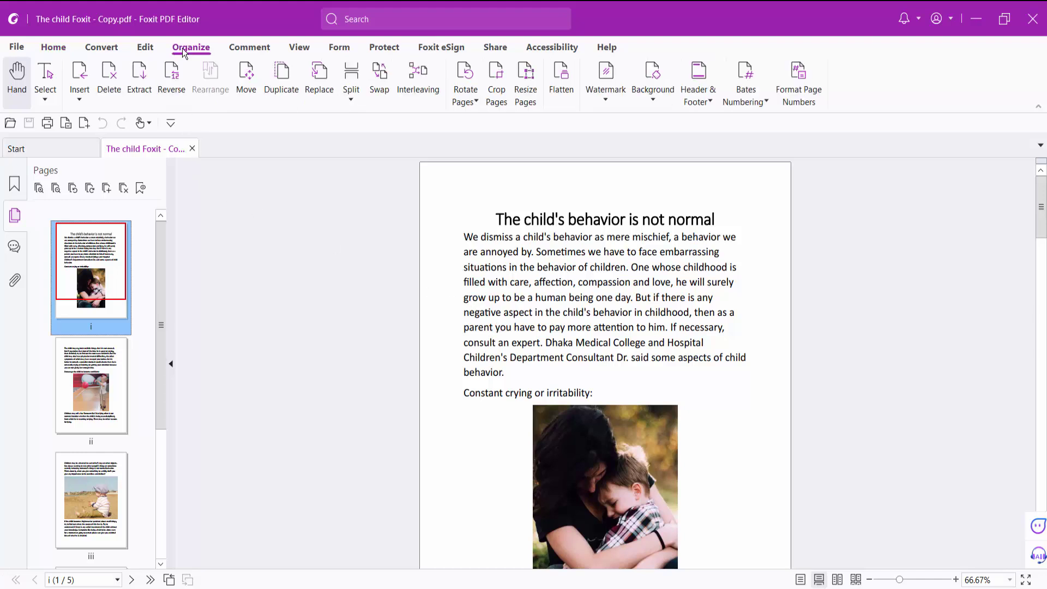
click(710, 103)
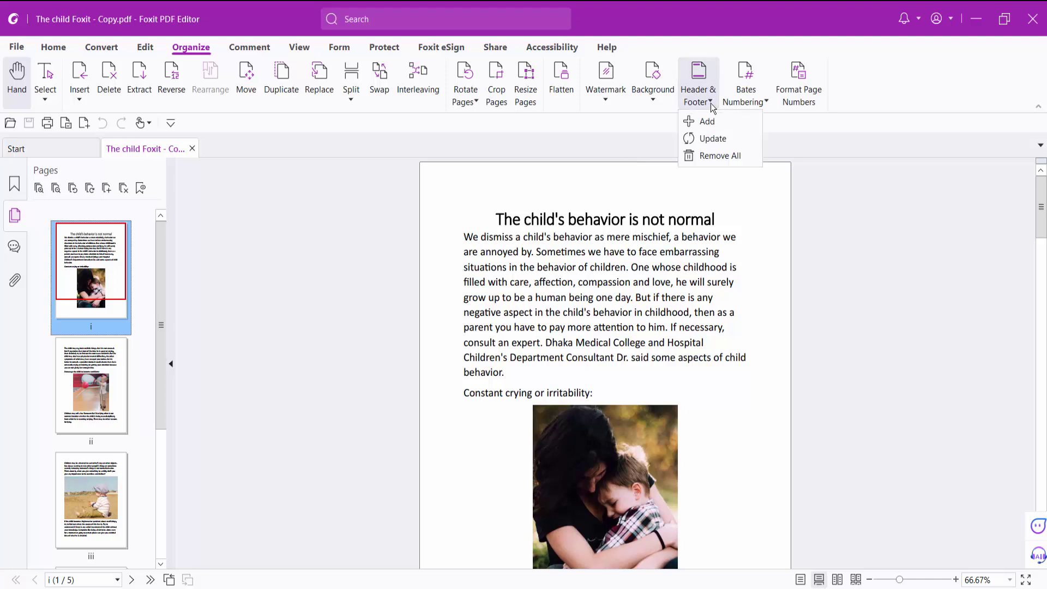
click(707, 123)
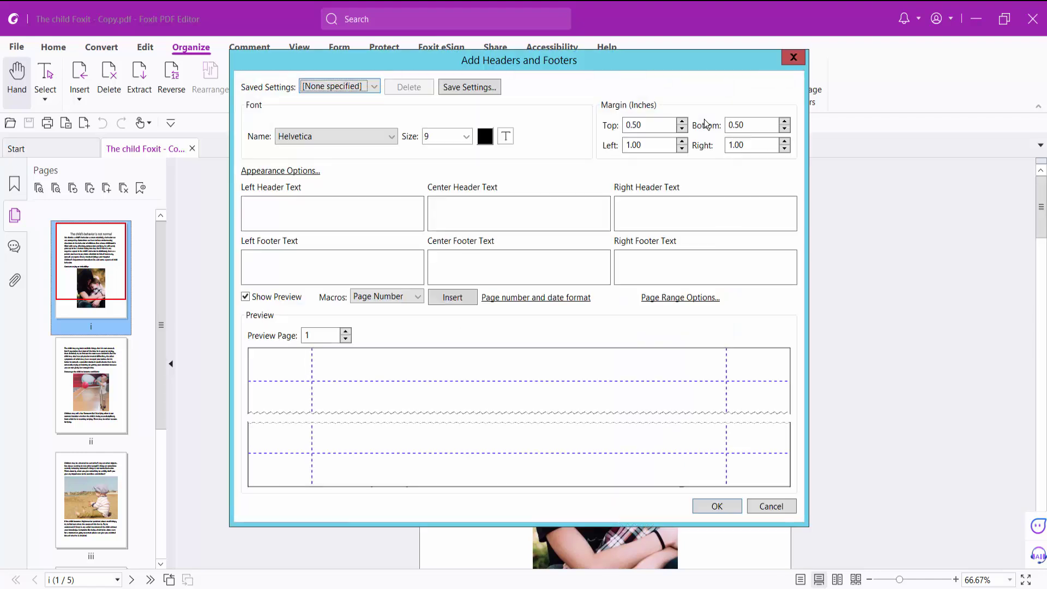
click(415, 300)
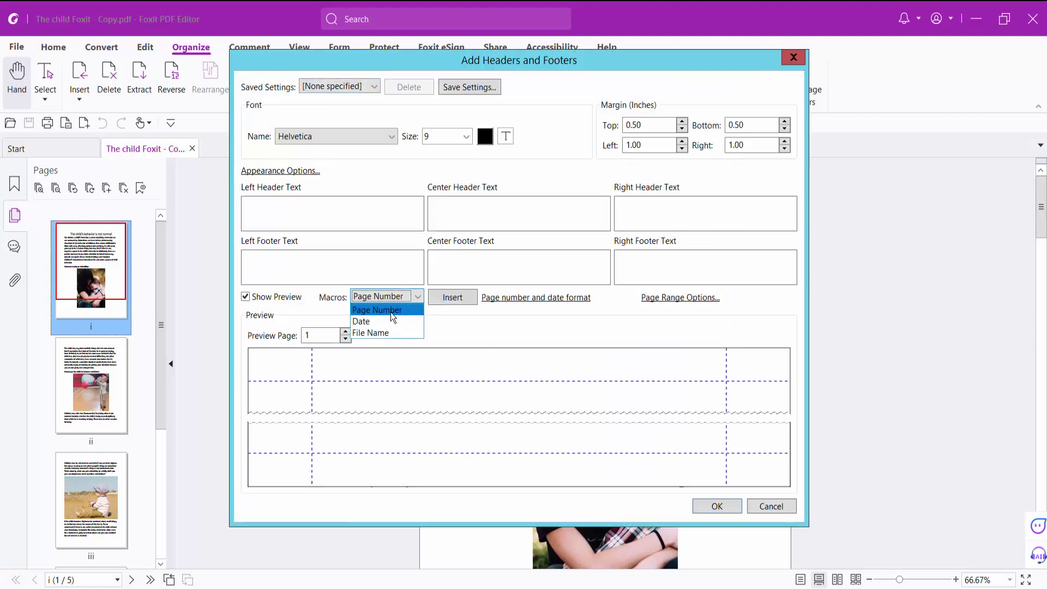
click(390, 312)
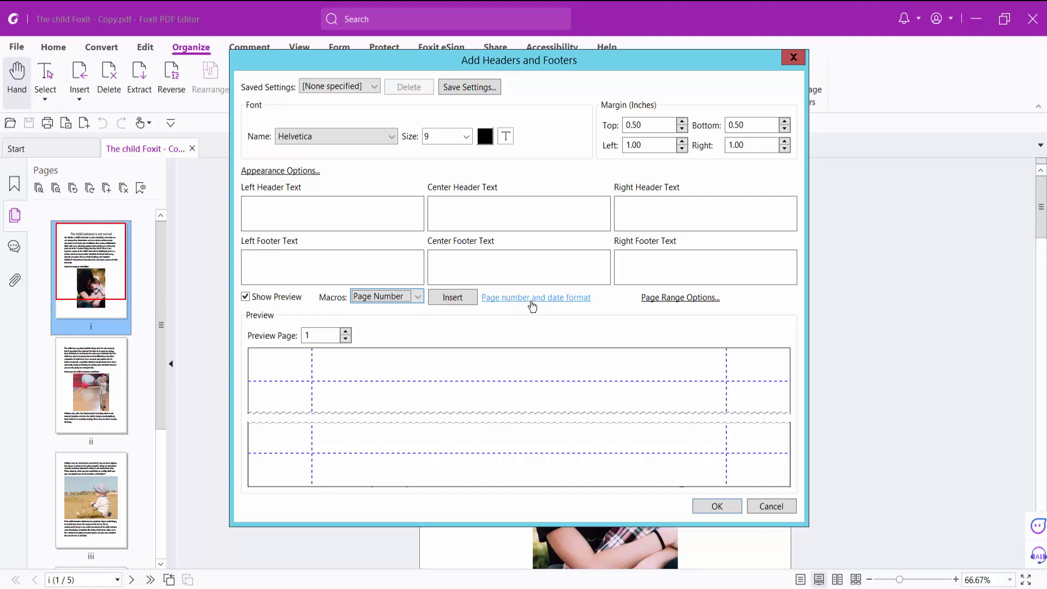
Choose the '1 of n' page number format with Start Page Number 1 and confirm
click(555, 301)
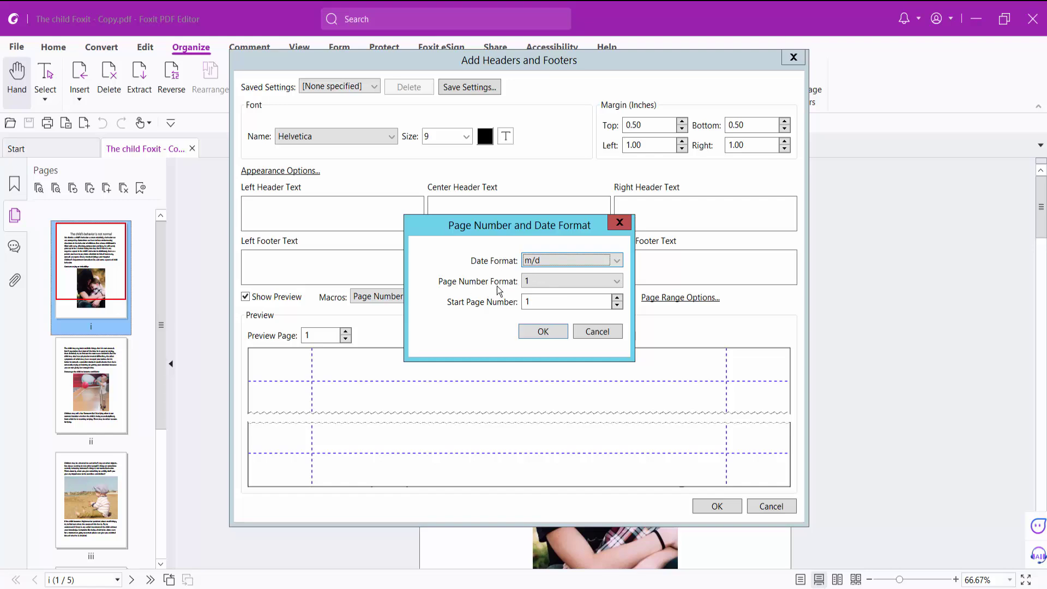
click(615, 280)
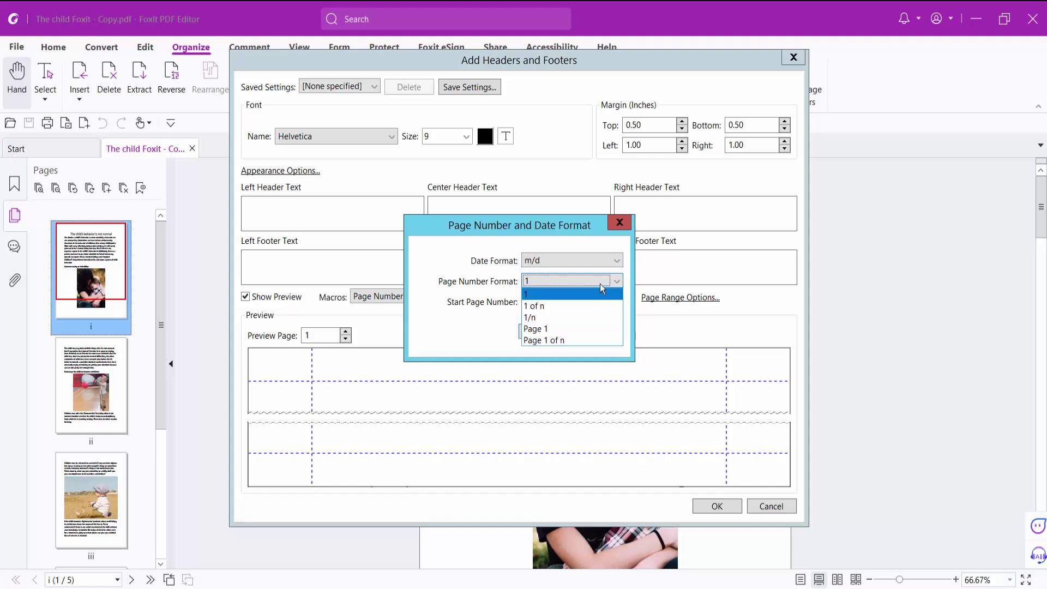
click(542, 306)
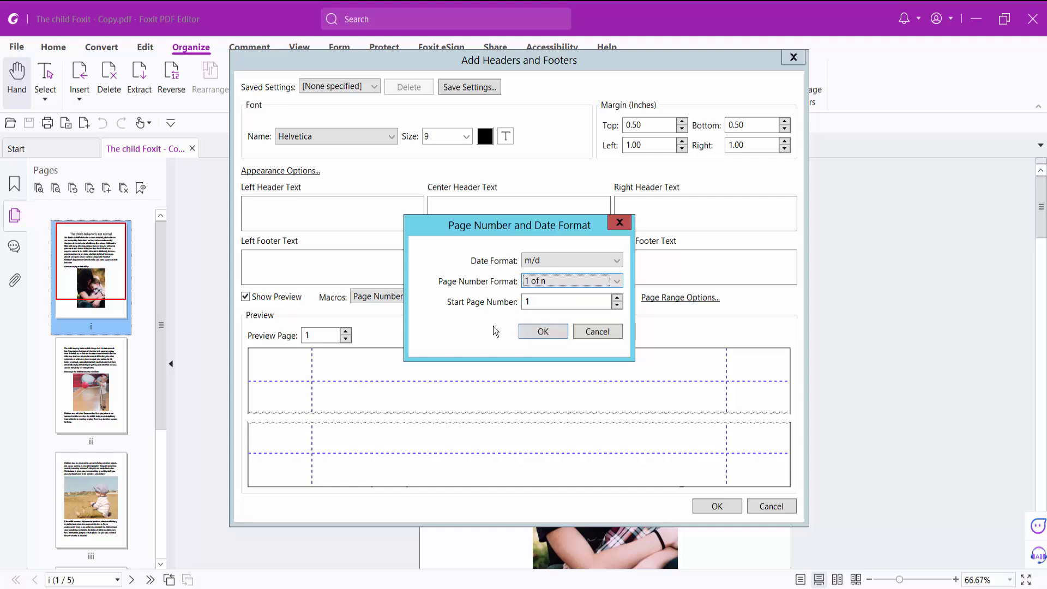
double_click(524, 302)
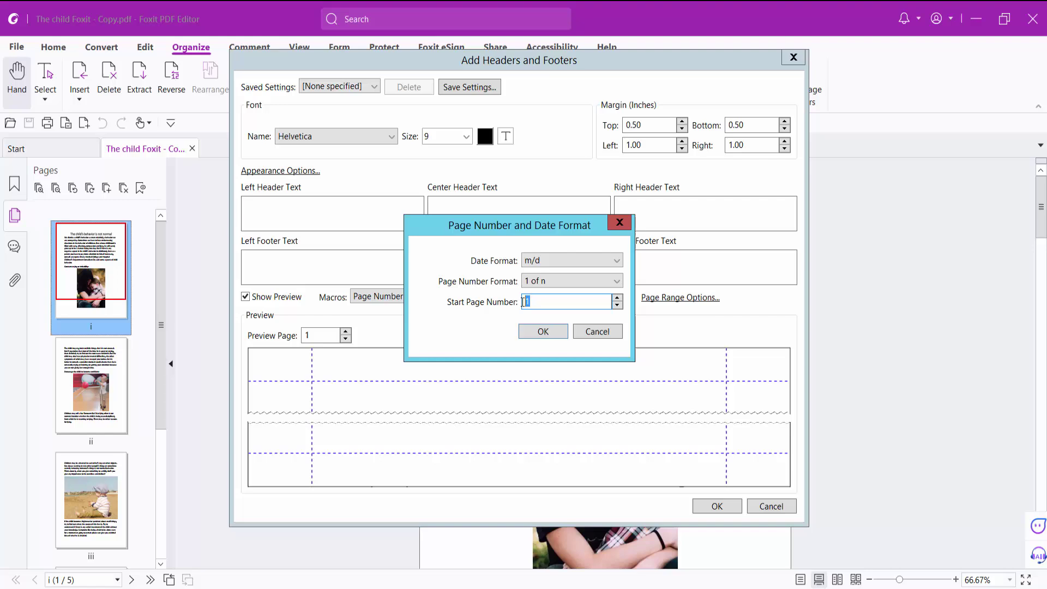
text(1)
click(543, 331)
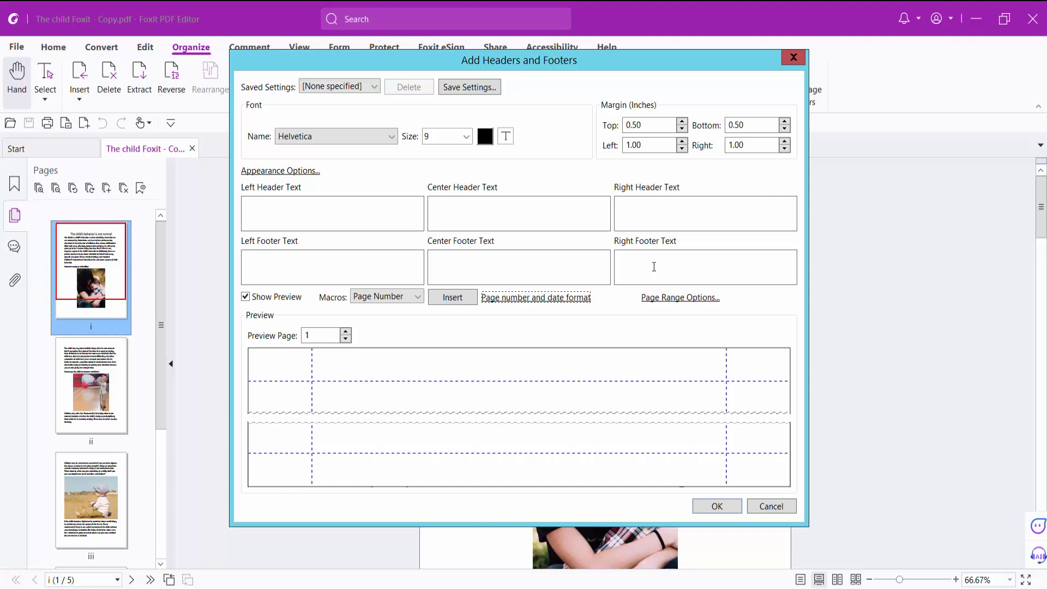
Insert the '1 of n' page number macro into the Right Header Text box
click(661, 215)
click(457, 300)
Set the header text font size to 12
click(470, 140)
click(436, 203)
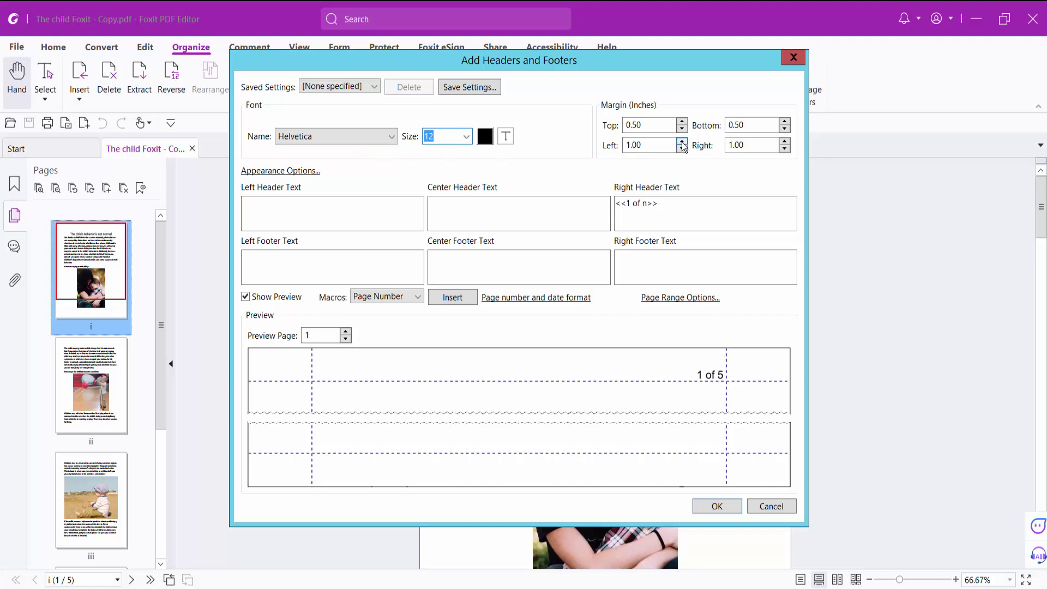
Nudge the left and right margins and restore both to 1.00
click(681, 142)
click(681, 148)
click(785, 141)
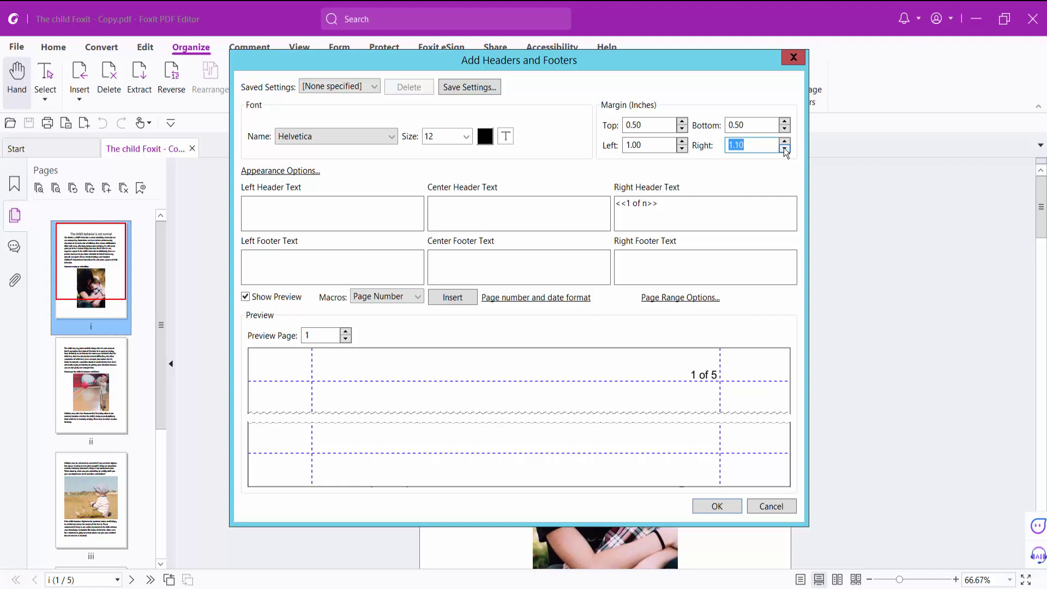
click(784, 149)
click(670, 300)
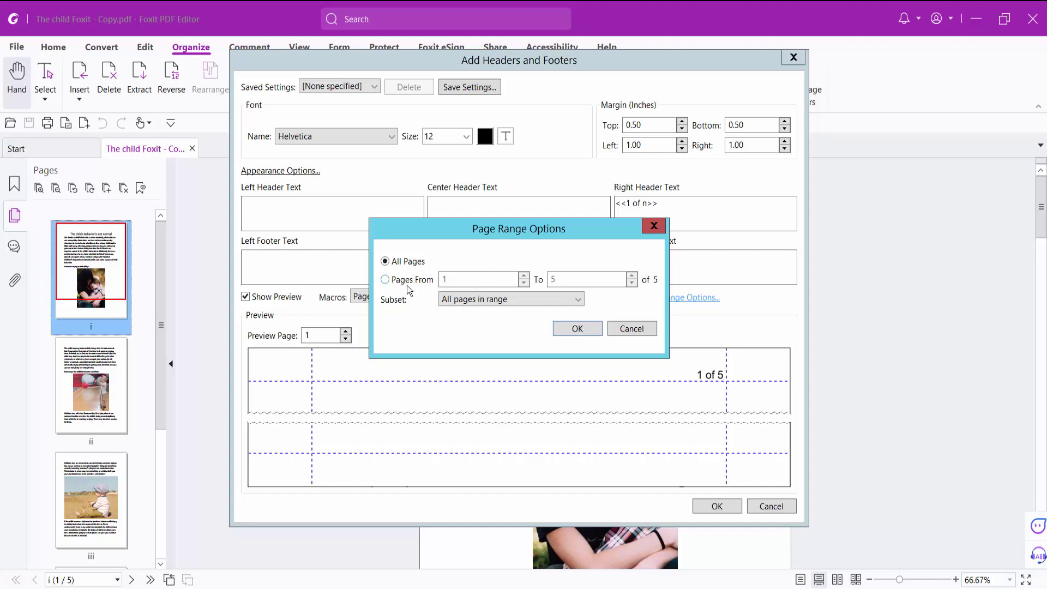
Keep All Pages selected and apply the '1 of 5' header to the document
click(577, 330)
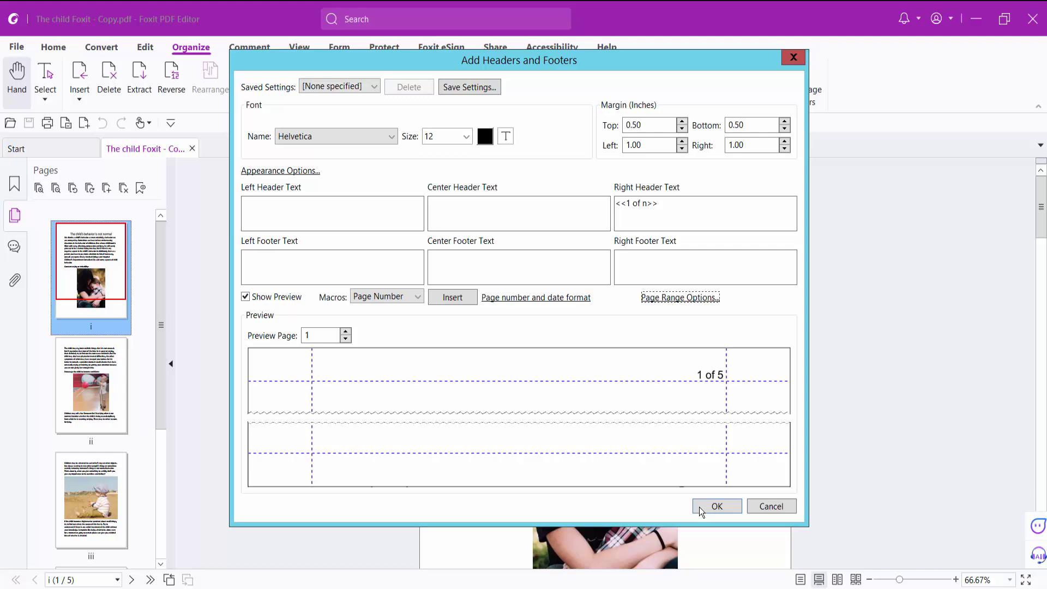
click(713, 506)
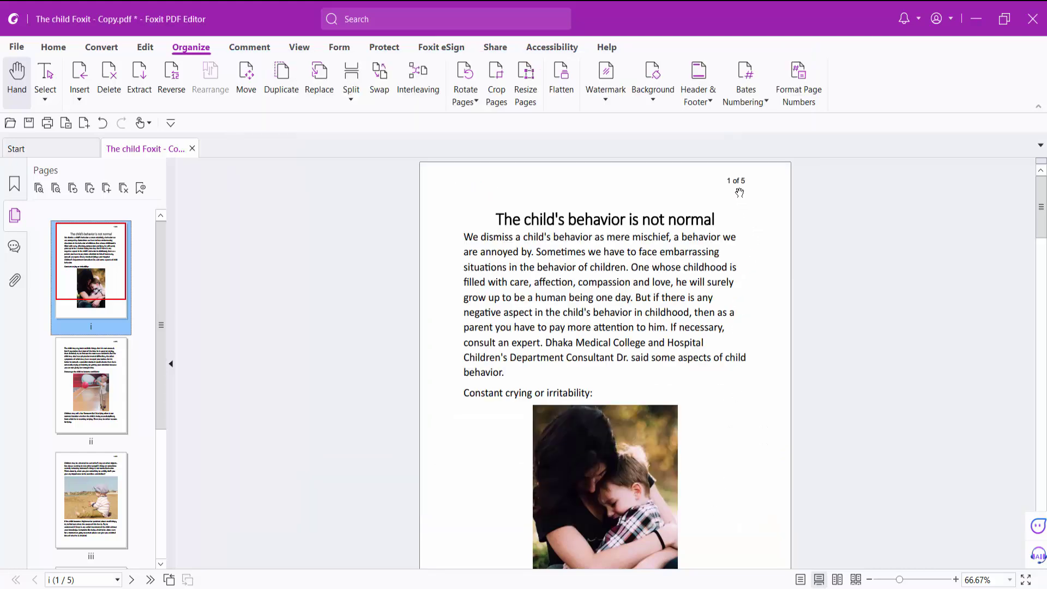
scroll(733, 191, down, 5)
scroll(737, 379, down, 5)
scroll(734, 380, down, 5)
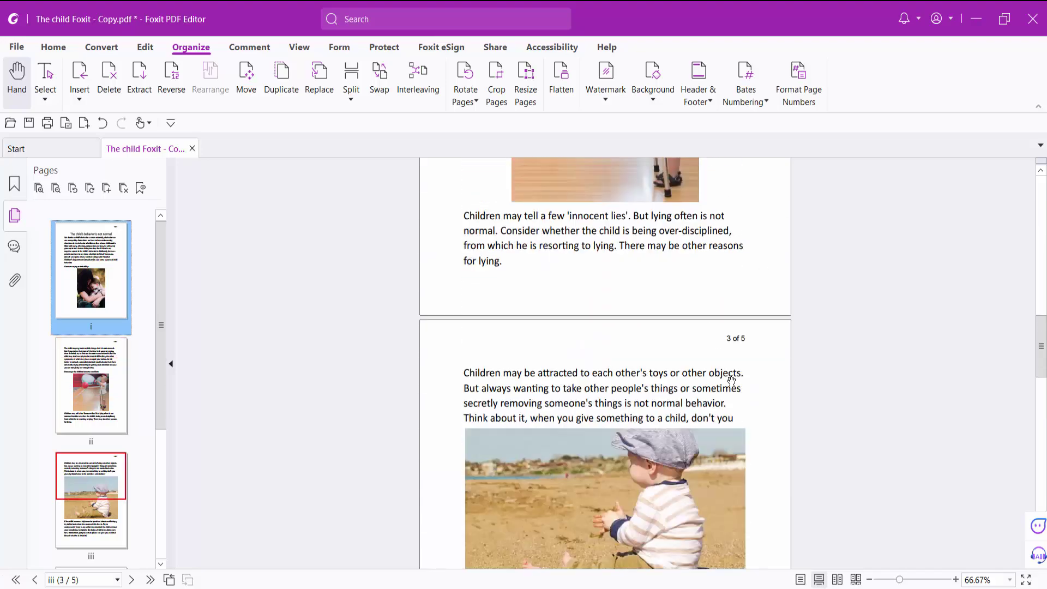
scroll(736, 339, down, 2)
scroll(740, 284, down, 5)
scroll(732, 409, down, 5)
scroll(732, 446, down, 1)
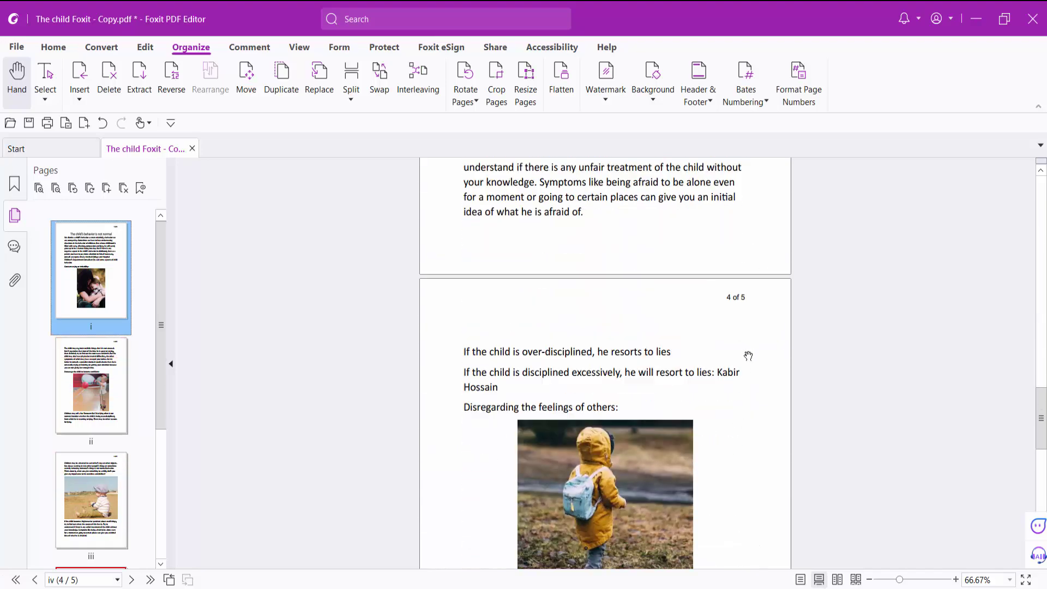
scroll(748, 355, down, 5)
scroll(749, 355, down, 4)
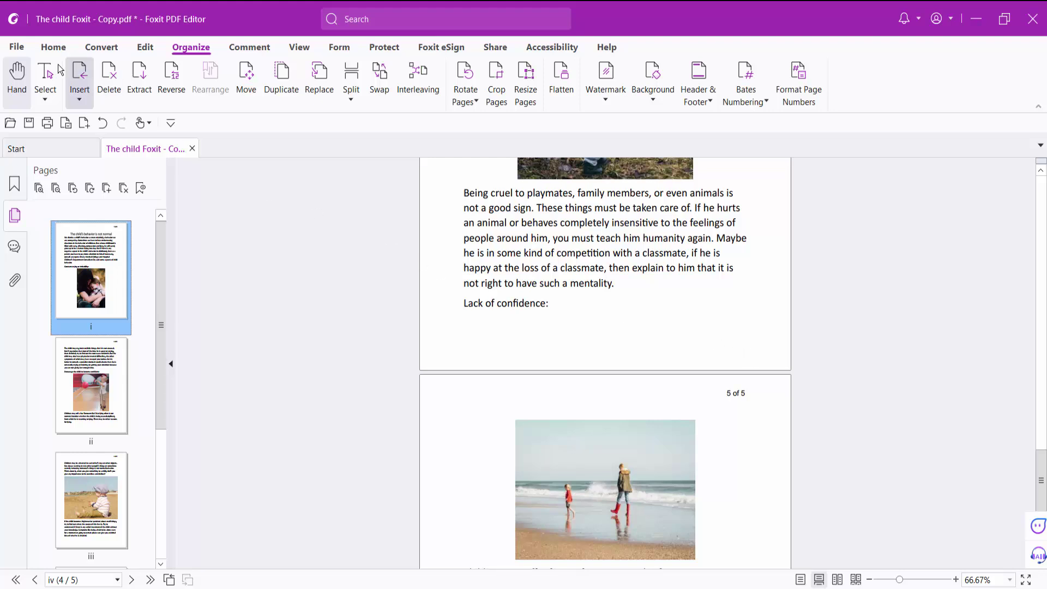
Show the File backstage view listing recent documents
click(17, 49)
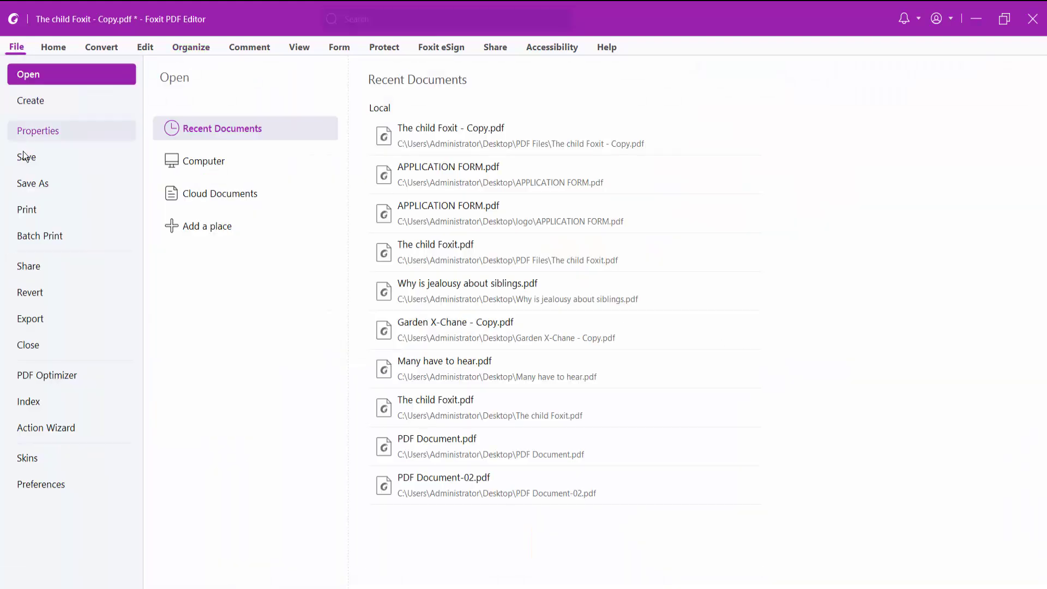